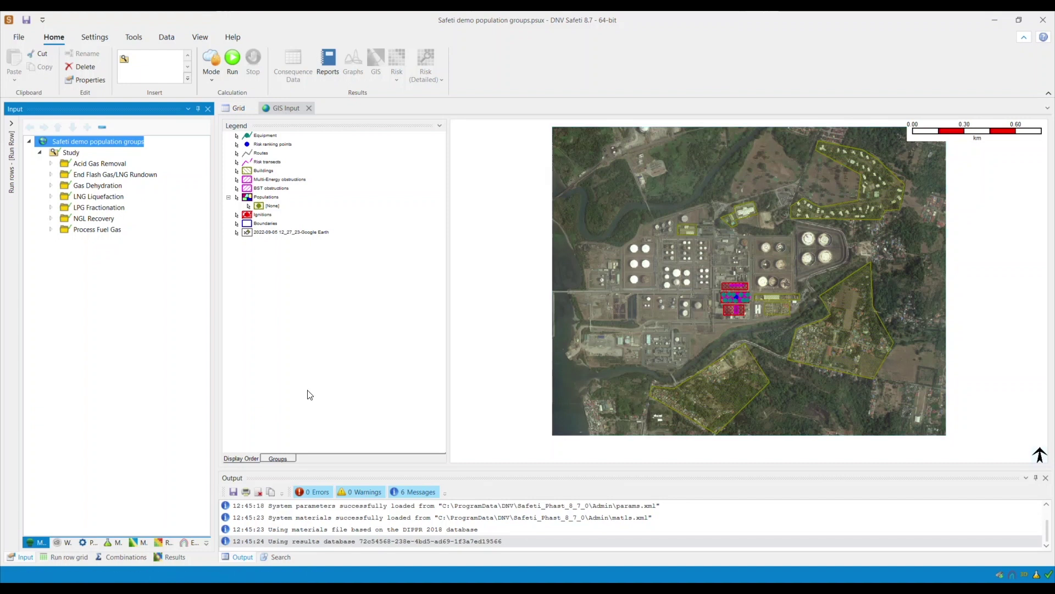
Step: Show the risk inputs tree with area categories, population categories, populations and vulnerabilities
{"action": "left_click", "coordinate": [159, 542]}
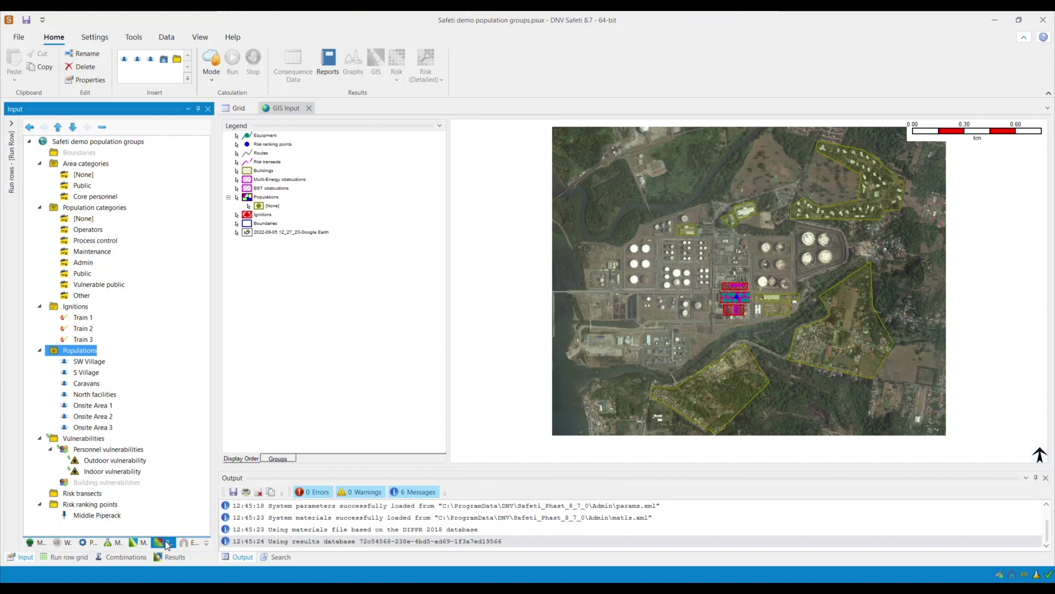
Step: Rename the Operators population category to Onsite
{"action": "left_click", "coordinate": [109, 212]}
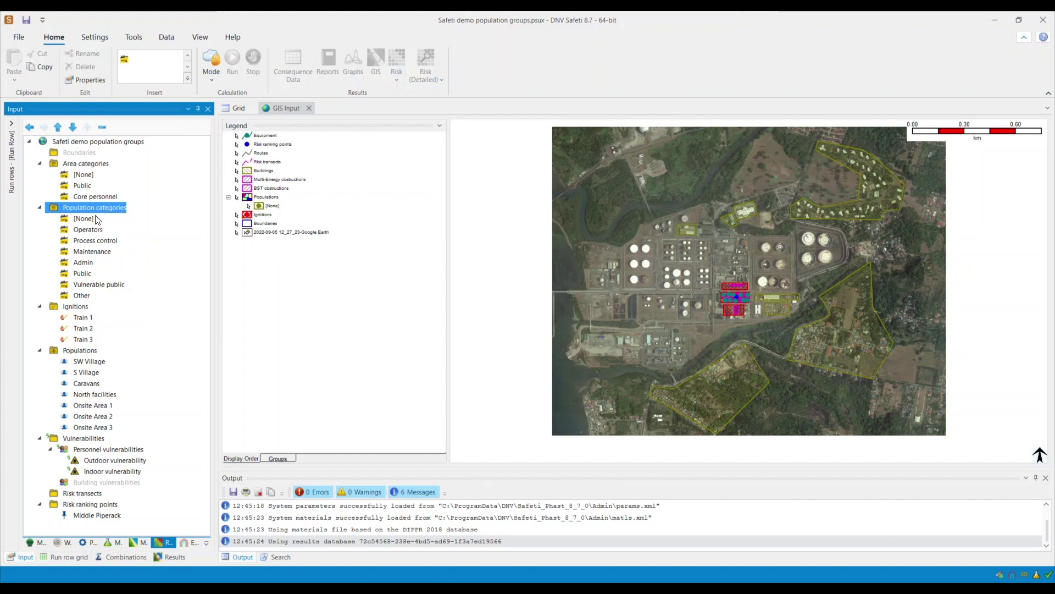
{"action": "left_click", "coordinate": [86, 231]}
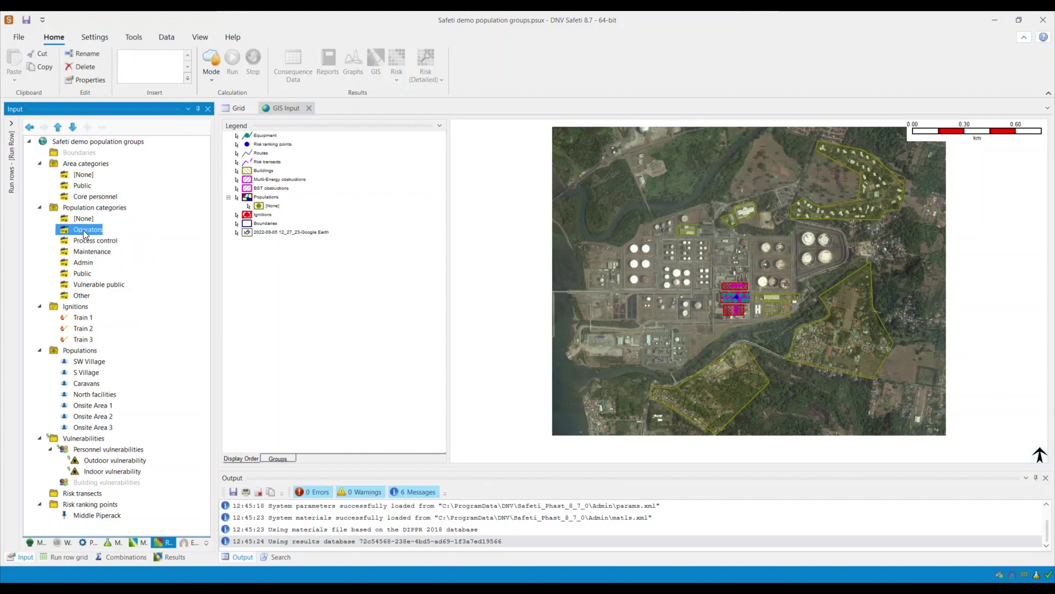
{"action": "right_click", "coordinate": [84, 230]}
{"action": "left_click", "coordinate": [133, 435]}
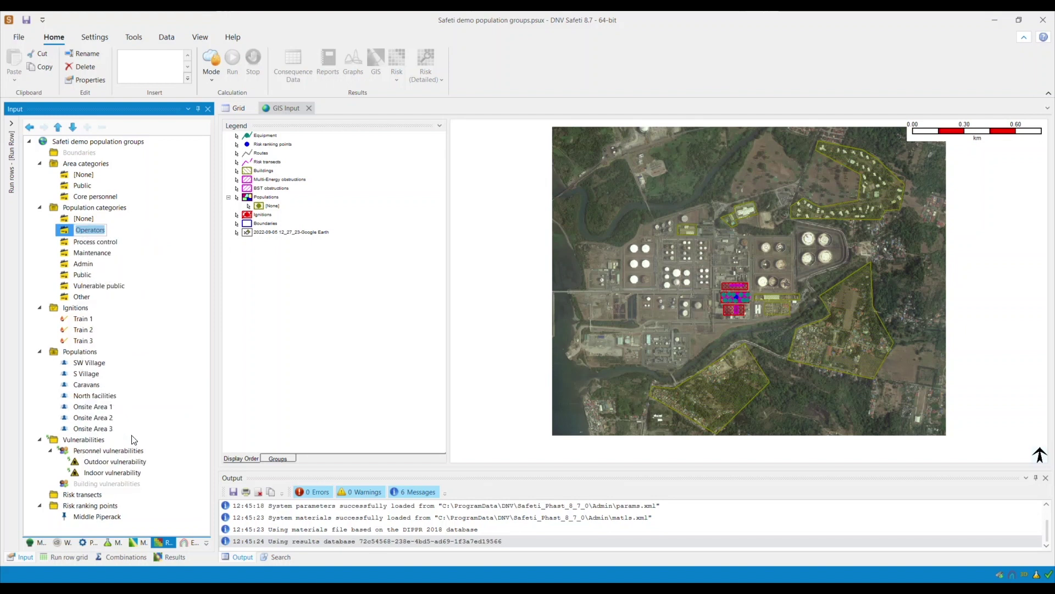
{"action": "type", "text": "Onsite"}
{"action": "key", "text": "Return"}
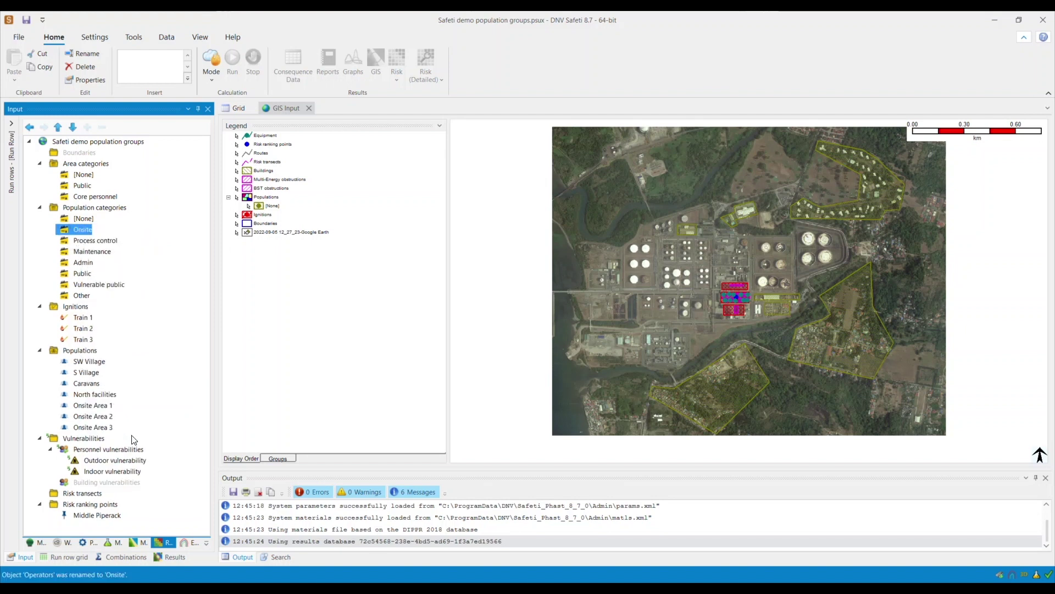
Step: Set Onsite's Colour and Area Colour both to dark magenta #FF80003C
{"action": "double_click", "coordinate": [80, 228]}
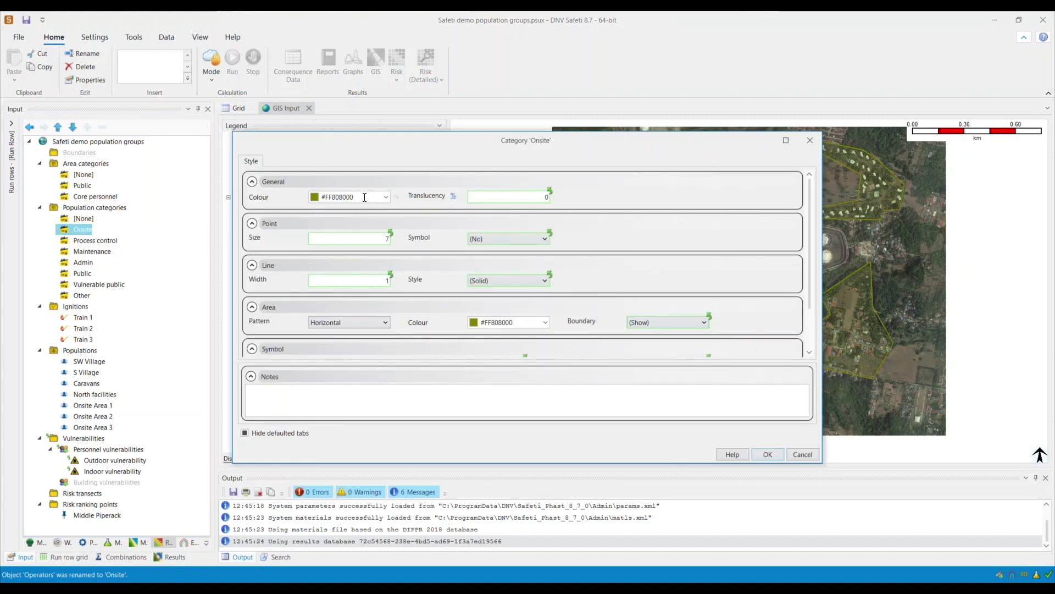
{"action": "left_click", "coordinate": [386, 197]}
{"action": "left_click", "coordinate": [348, 222]}
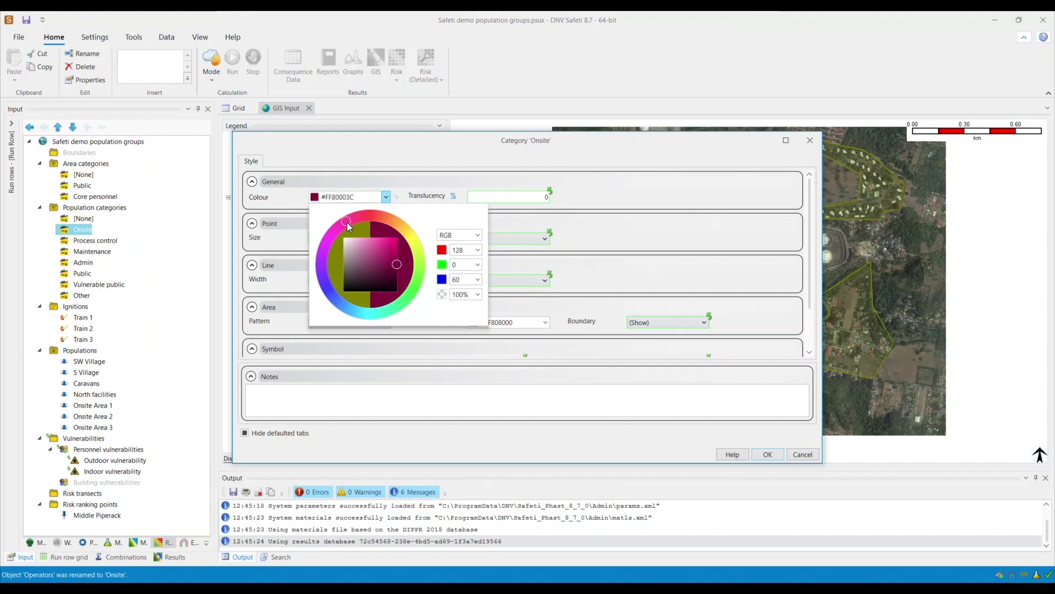
{"action": "left_click_drag", "start_coordinate": [366, 197], "coordinate": [322, 196]}
{"action": "key", "text": "ctrl+c"}
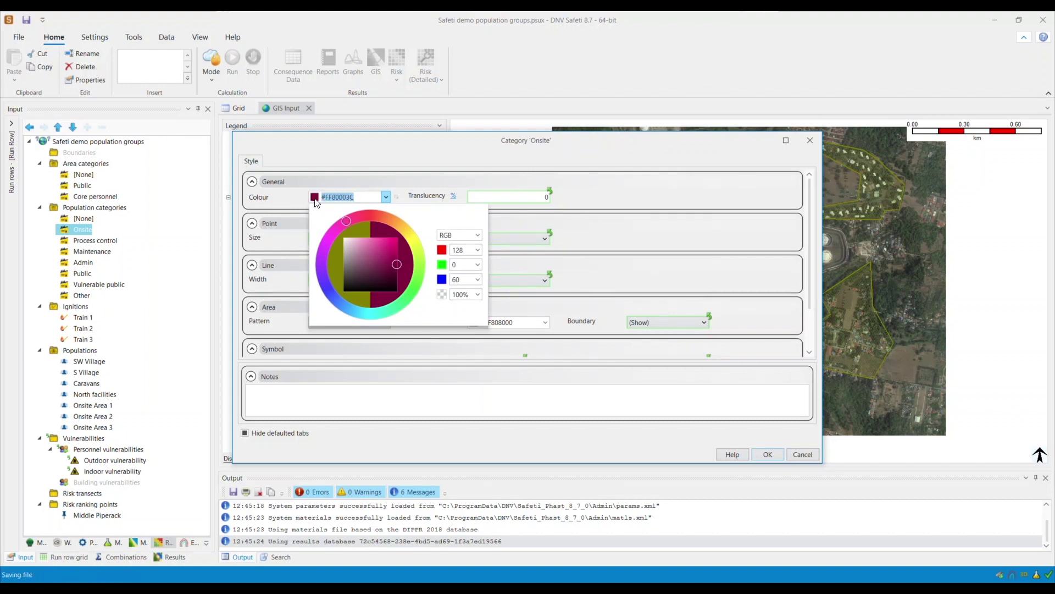
{"action": "left_click", "coordinate": [407, 170]}
{"action": "left_click_drag", "start_coordinate": [519, 320], "coordinate": [461, 329]}
{"action": "key", "text": "ctrl+v"}
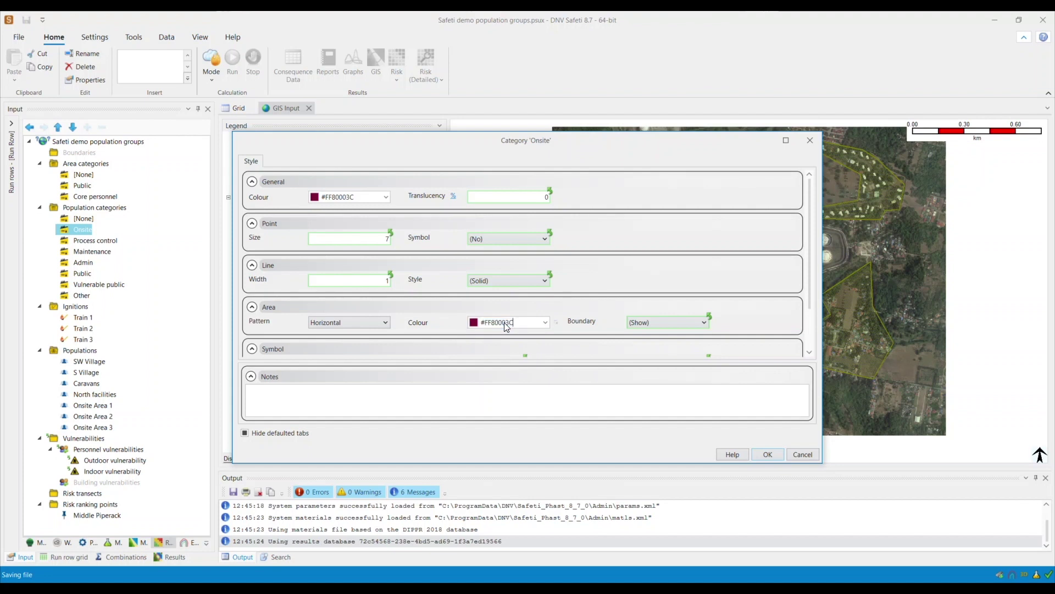
{"action": "left_click", "coordinate": [777, 458]}
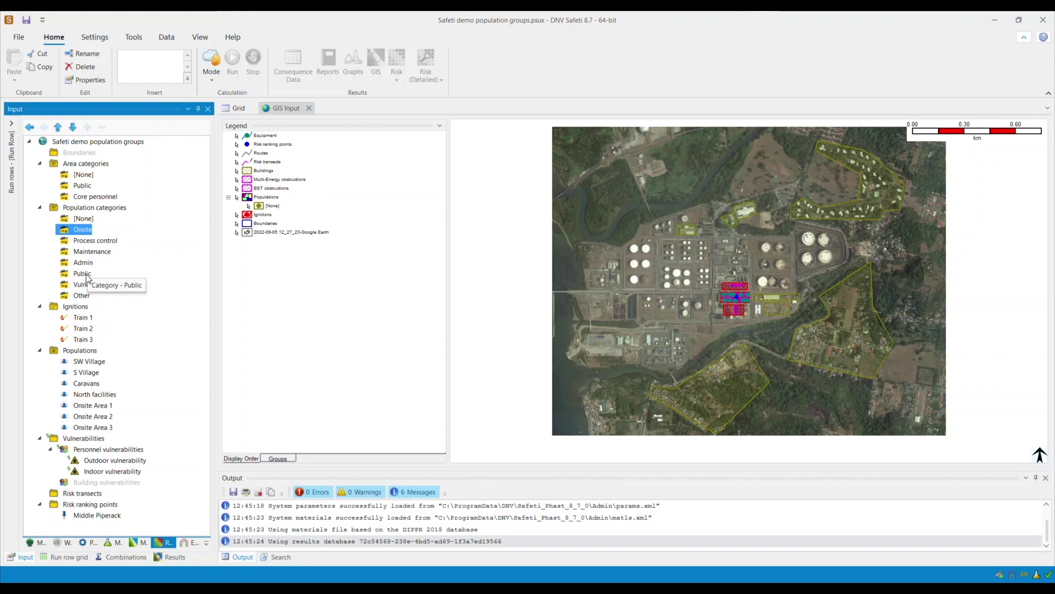
Step: Set Public's Colour to dark blue #FF000280 and paste it into Area Colour
{"action": "double_click", "coordinate": [86, 274]}
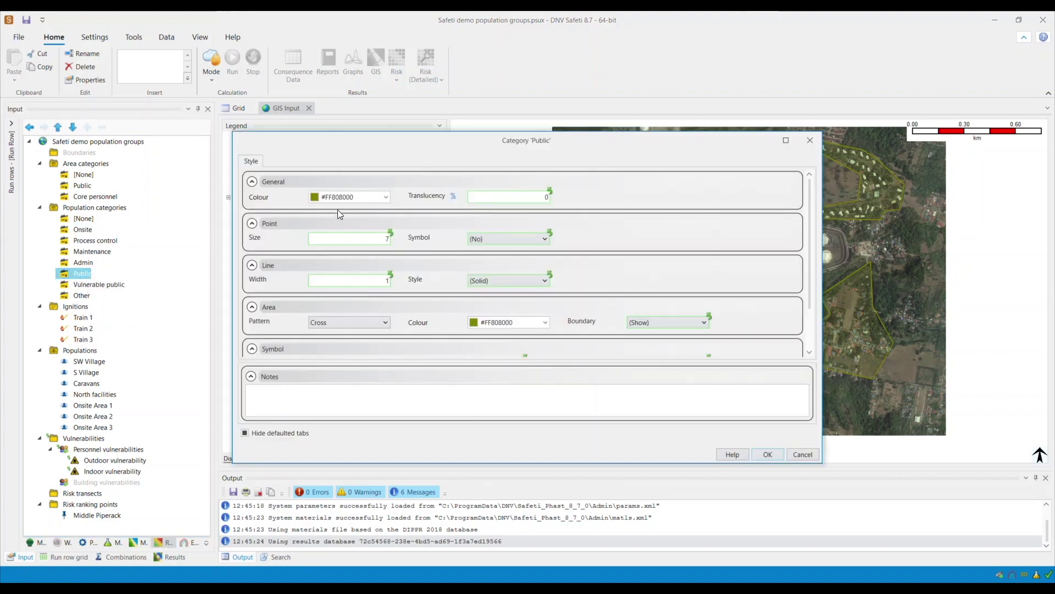
{"action": "left_click", "coordinate": [387, 197]}
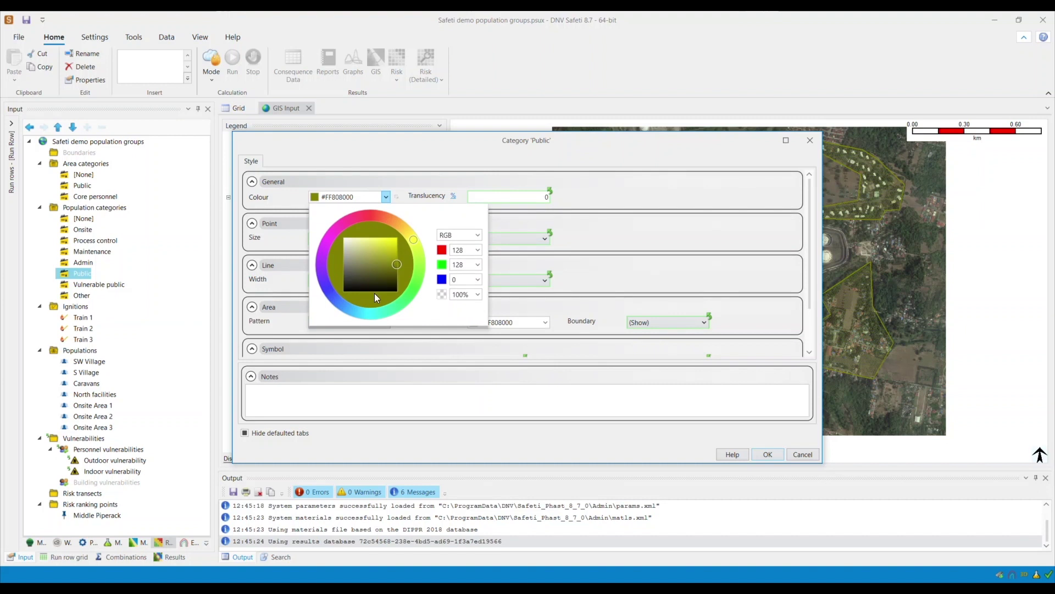
{"action": "left_click", "coordinate": [328, 290]}
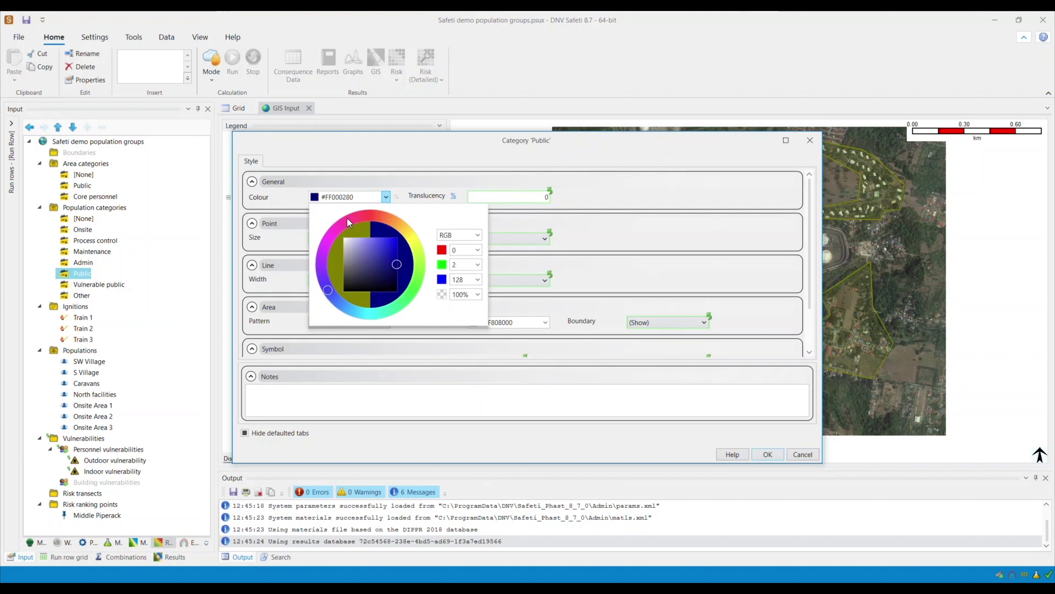
{"action": "double_click", "coordinate": [374, 197]}
{"action": "key", "text": "ctrl+c"}
{"action": "left_click", "coordinate": [365, 154]}
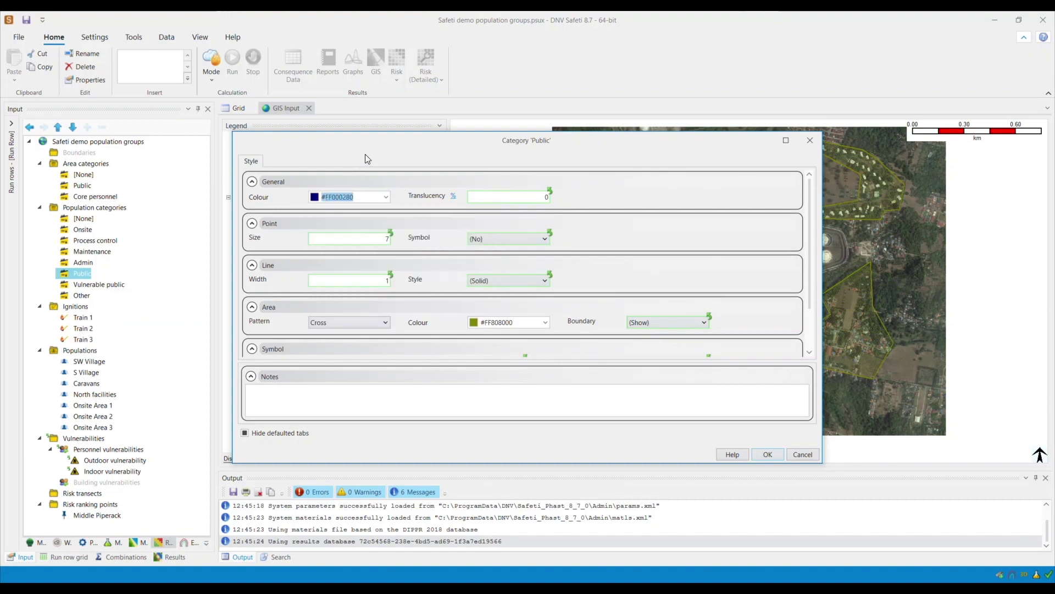
{"action": "double_click", "coordinate": [528, 322]}
{"action": "key", "text": "ctrl+v"}
{"action": "left_click", "coordinate": [767, 455]}
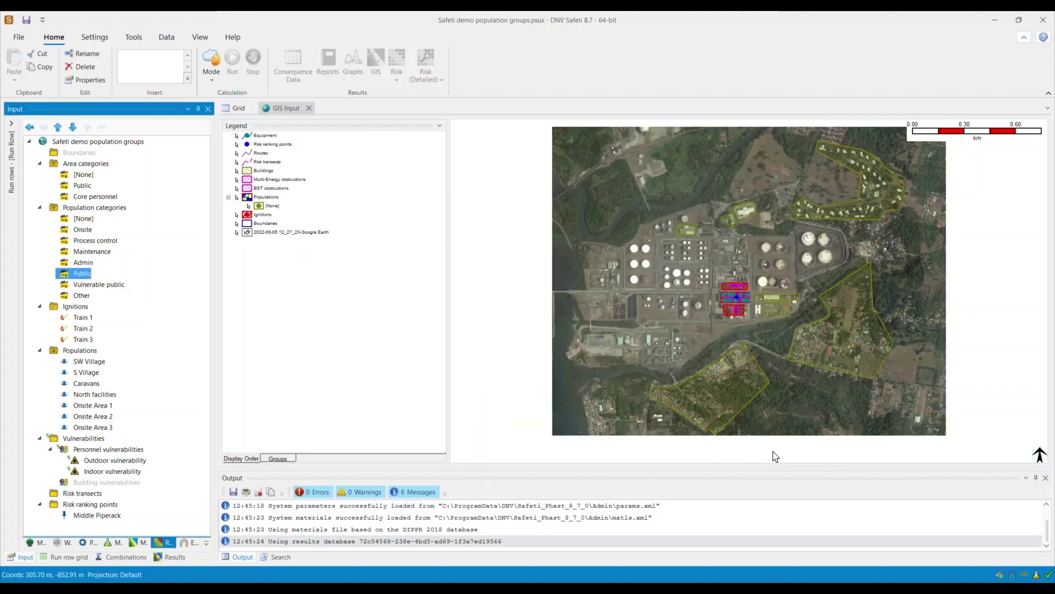
Step: Rename the Other population category to Neighbouring Facilities
{"action": "right_click", "coordinate": [87, 300]}
{"action": "left_click", "coordinate": [115, 499]}
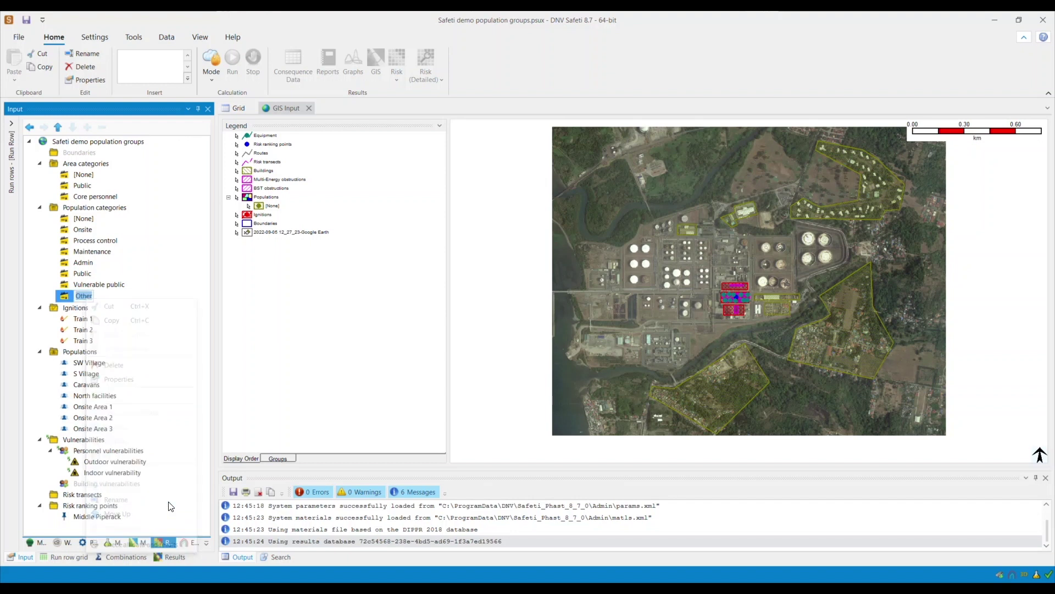
{"action": "type", "text": "n"}
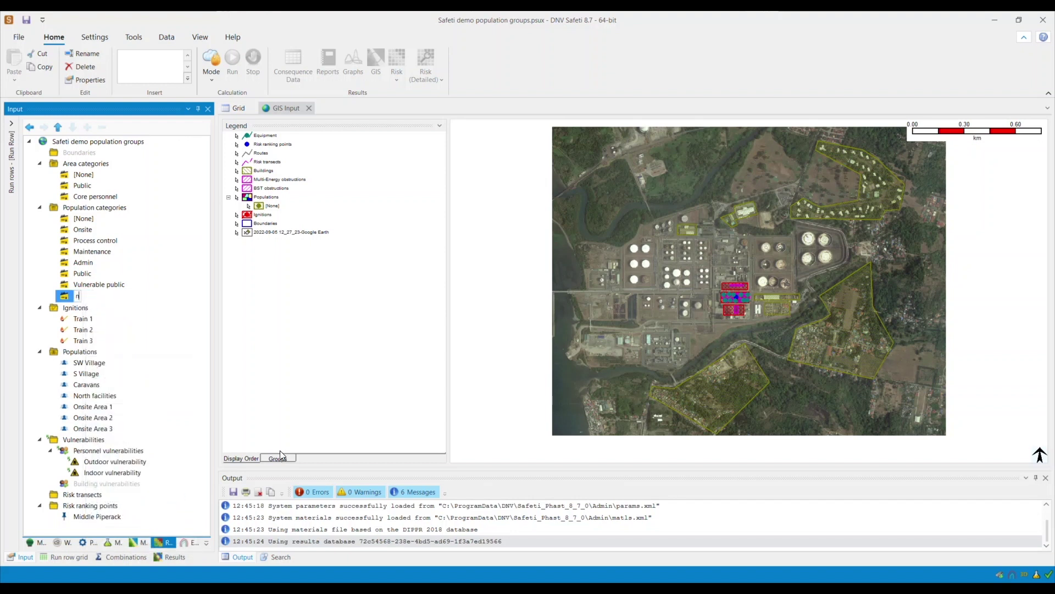
{"action": "type", "text": "Neighbouring Facilities"}
{"action": "key", "text": "Return"}
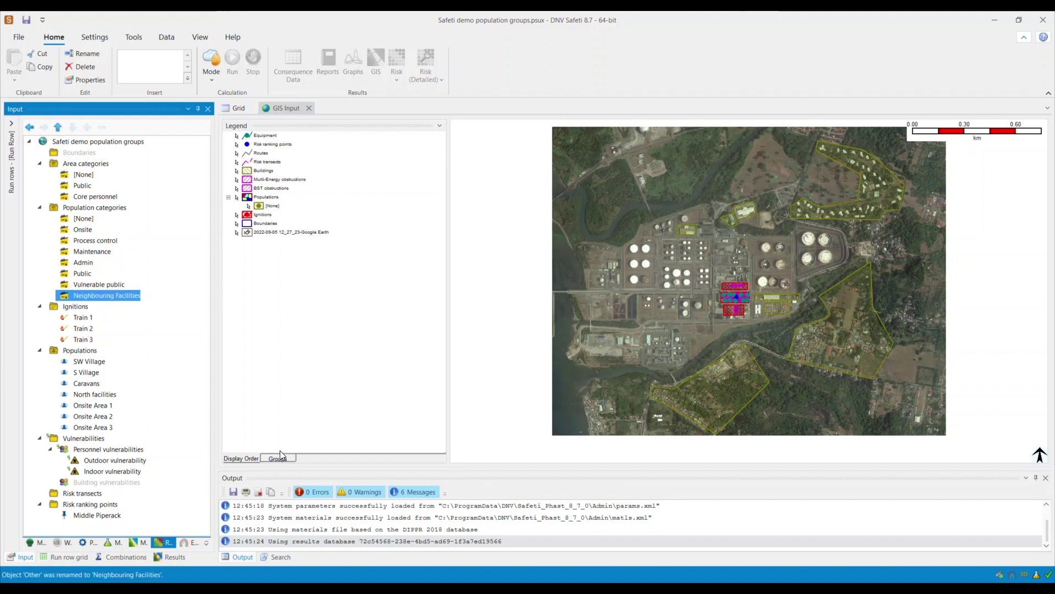
Step: Set Neighbouring Facilities' Colour and Area Colour to bright yellow #FFE7F400
{"action": "double_click", "coordinate": [103, 294]}
{"action": "left_click", "coordinate": [387, 196]}
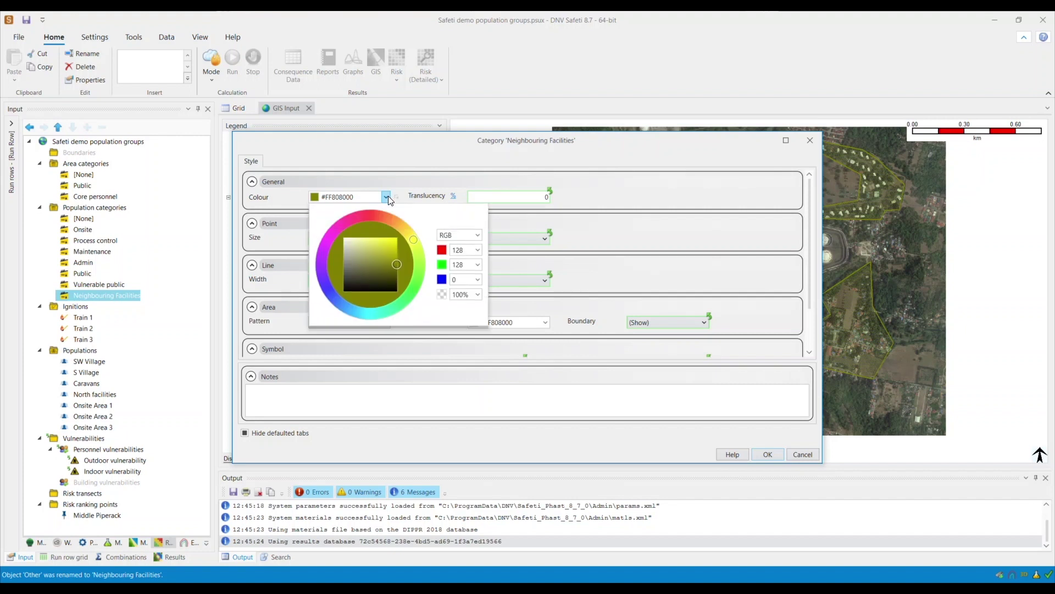
{"action": "left_click", "coordinate": [322, 273]}
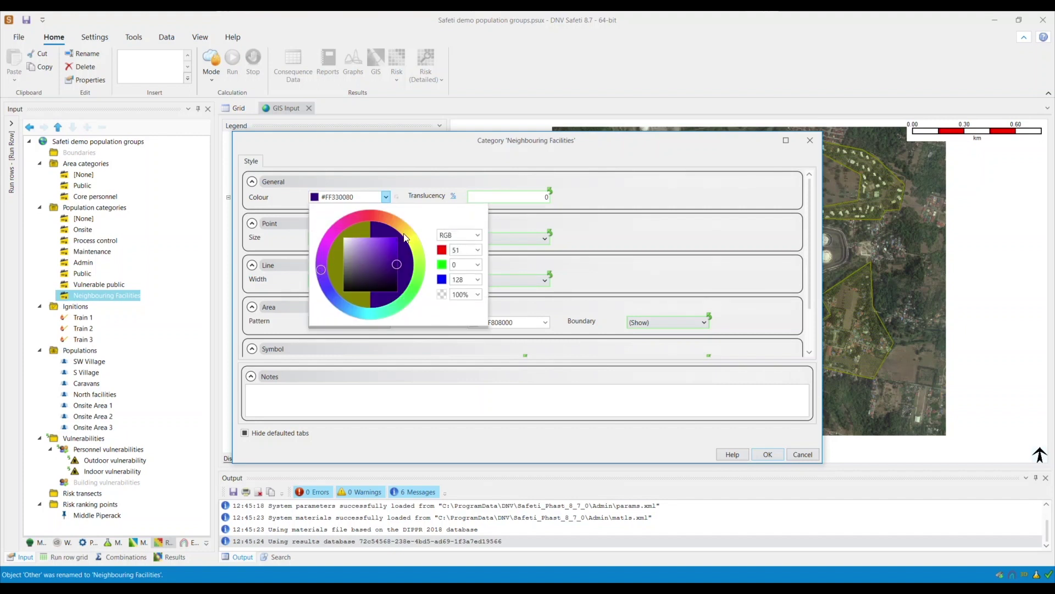
{"action": "left_click", "coordinate": [420, 247]}
{"action": "left_click_drag", "start_coordinate": [374, 196], "coordinate": [303, 199]}
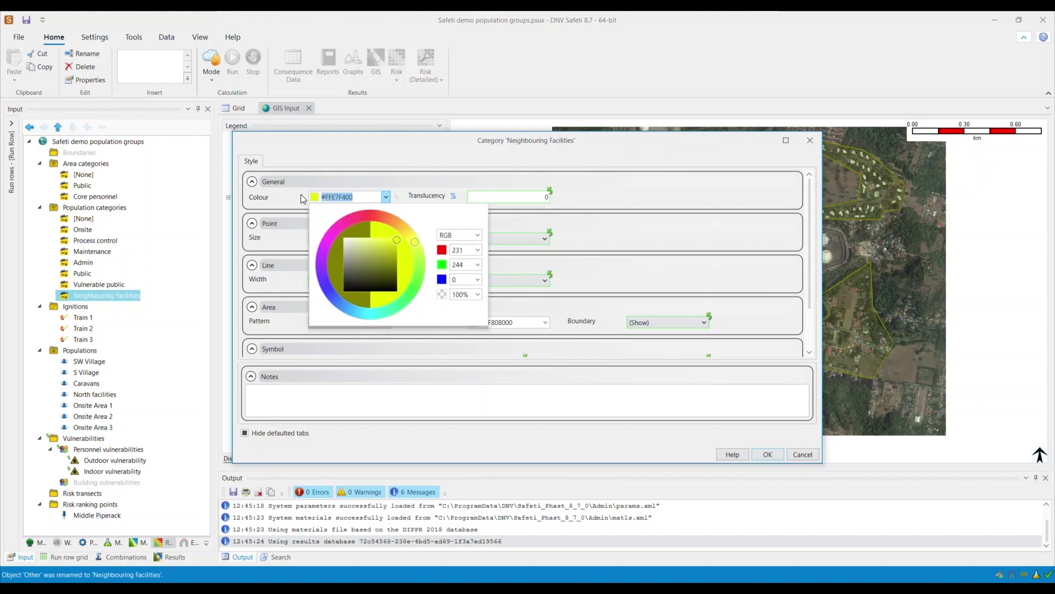
{"action": "key", "text": "ctrl+c"}
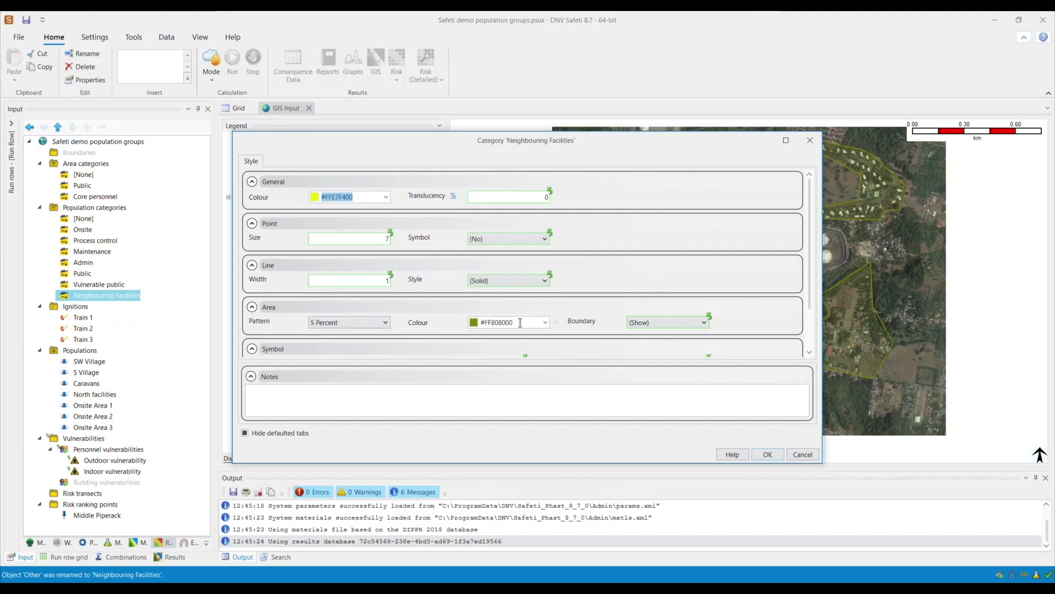
{"action": "left_click", "coordinate": [514, 323]}
{"action": "key", "text": "ctrl+v"}
{"action": "left_click", "coordinate": [780, 455]}
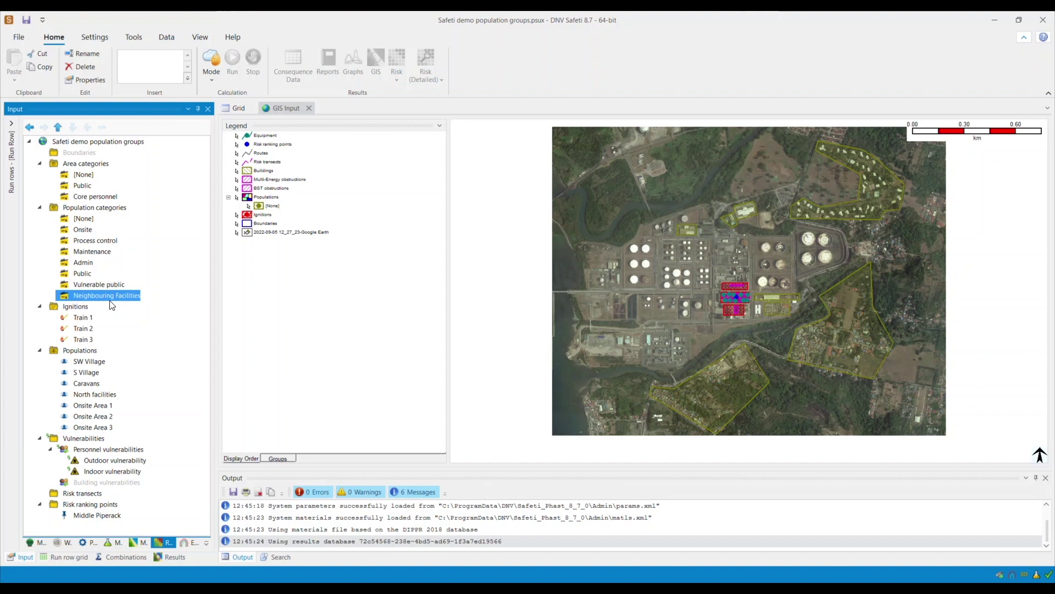
Step: Assign the SW Village population to the Public category
{"action": "left_click", "coordinate": [88, 351]}
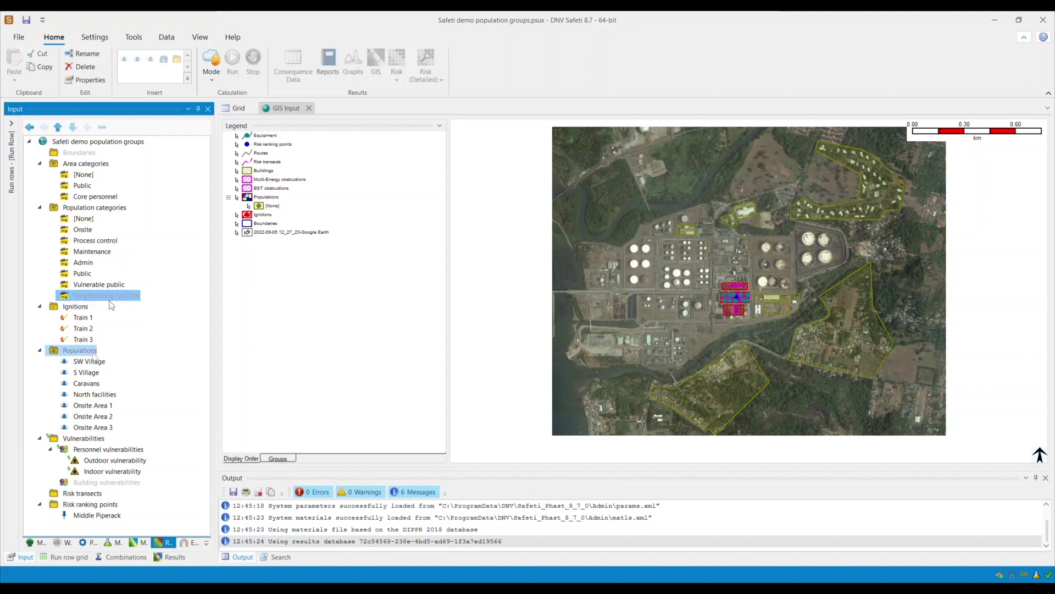
{"action": "double_click", "coordinate": [95, 361]}
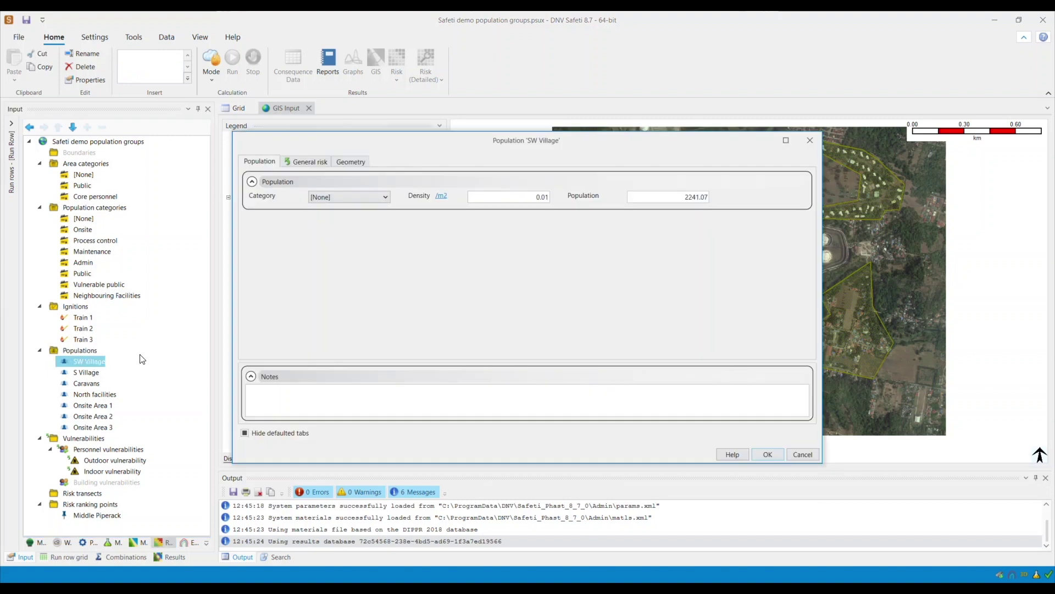
{"action": "left_click", "coordinate": [374, 195]}
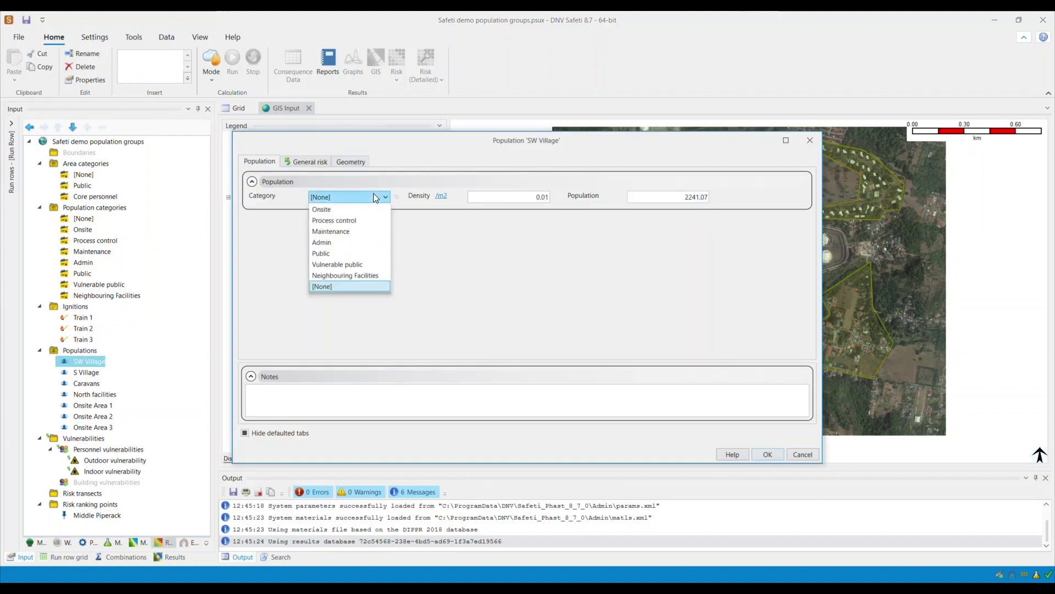
{"action": "left_click", "coordinate": [355, 253]}
{"action": "left_click", "coordinate": [768, 454]}
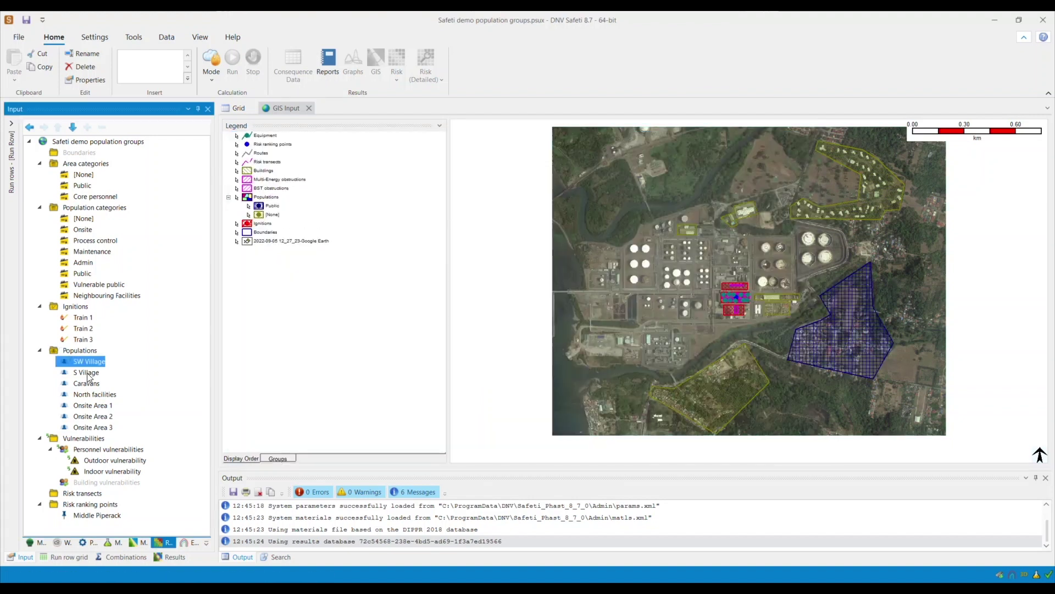
Step: Assign the North facilities population to the Neighbouring Facilities category
{"action": "double_click", "coordinate": [87, 373]}
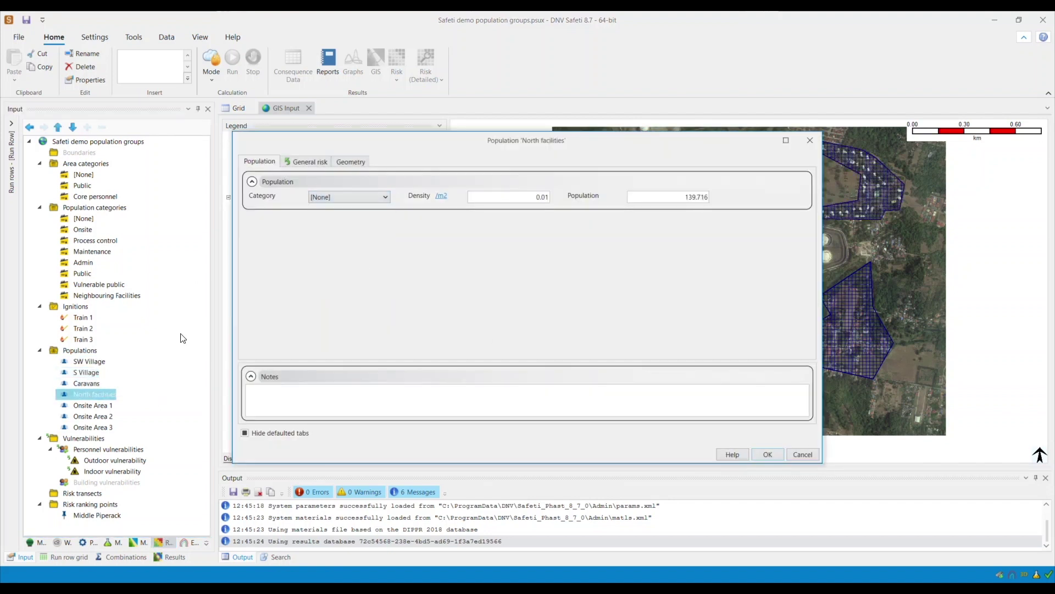
{"action": "left_click", "coordinate": [348, 197]}
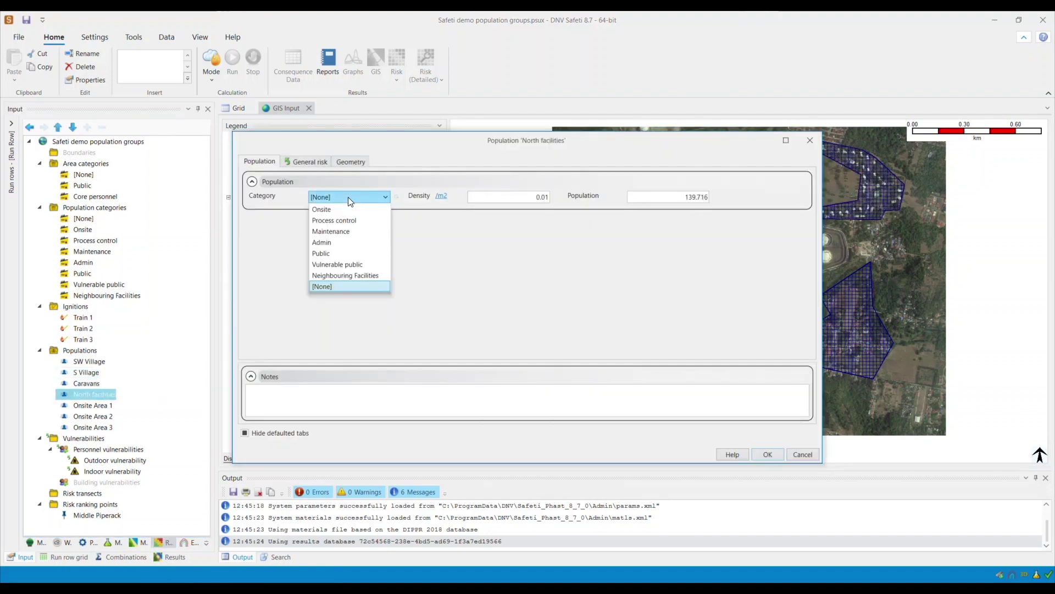
{"action": "left_click", "coordinate": [354, 276]}
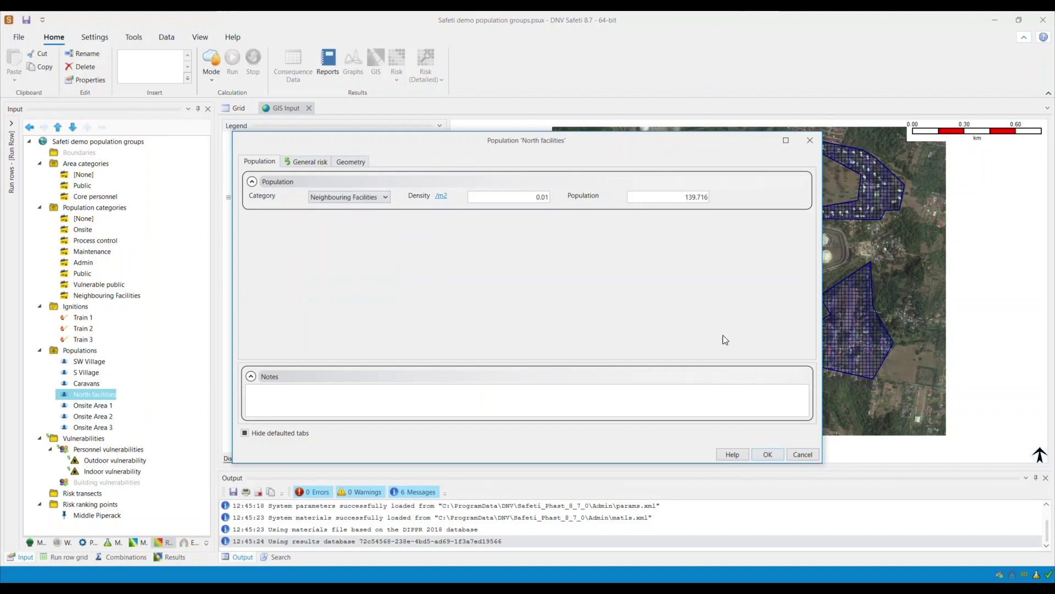
{"action": "left_click", "coordinate": [774, 456]}
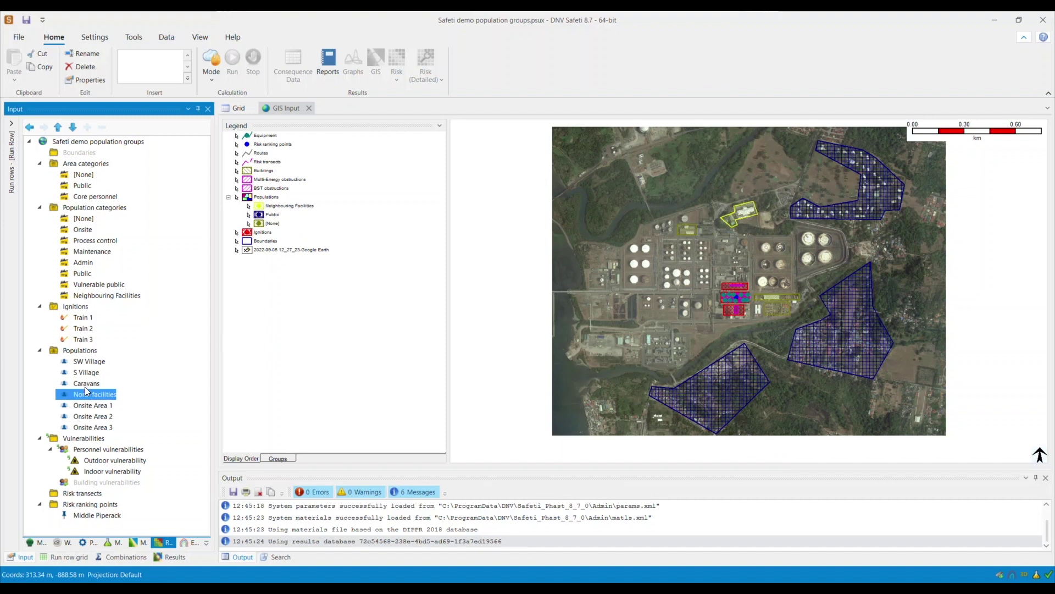
Step: Assign Onsite Area 1 to the Onsite category
{"action": "double_click", "coordinate": [88, 406]}
{"action": "left_click", "coordinate": [341, 200]}
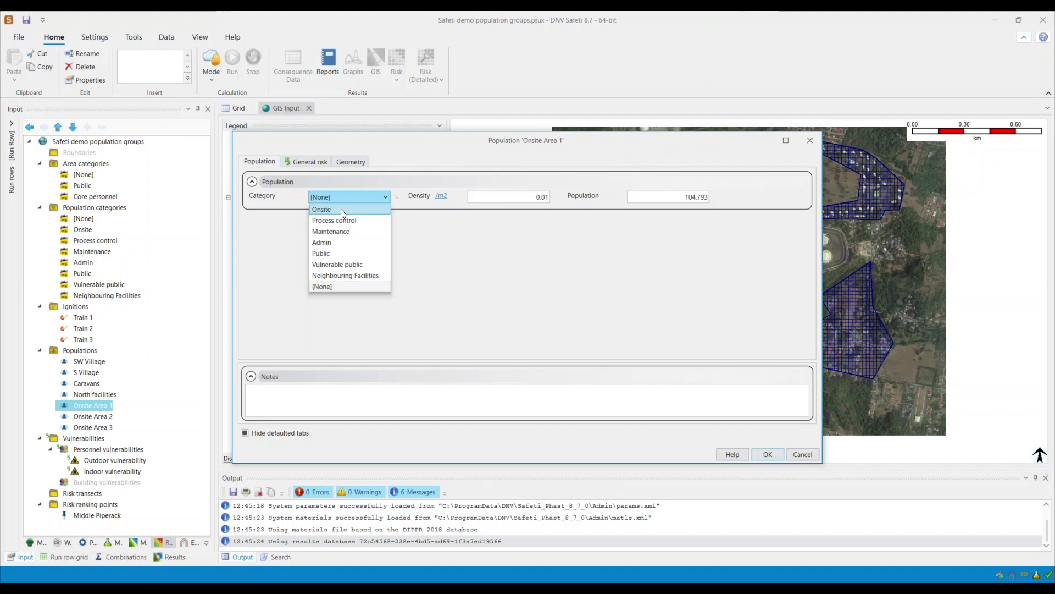
{"action": "left_click", "coordinate": [341, 209]}
{"action": "left_click", "coordinate": [775, 454]}
{"action": "left_click", "coordinate": [105, 431]}
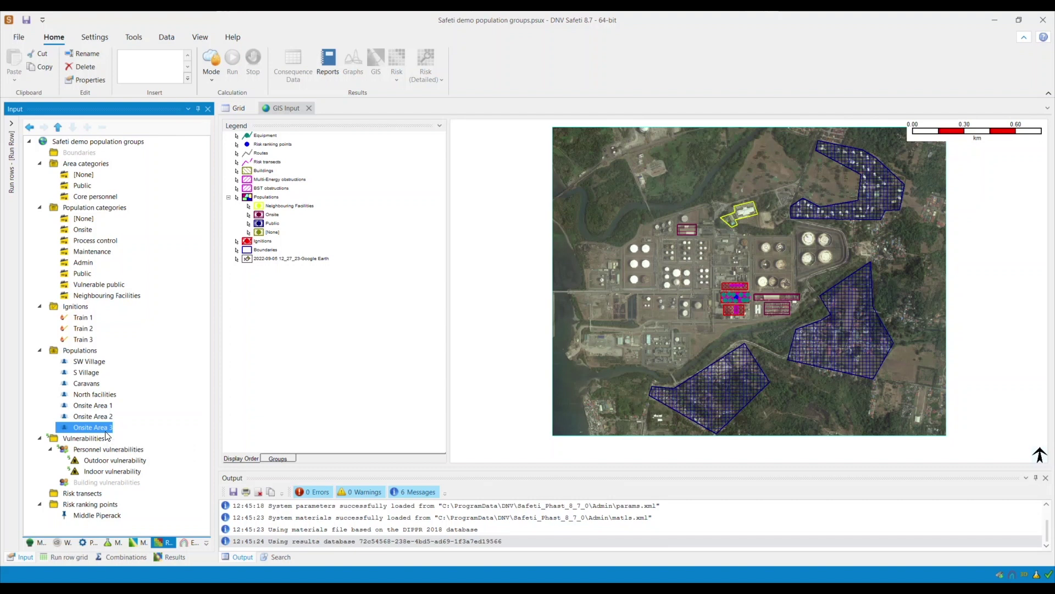
Step: Select All Run Rows, set the calculation Mode to Risk, and run it
{"action": "left_click", "coordinate": [11, 123]}
{"action": "left_click", "coordinate": [59, 124]}
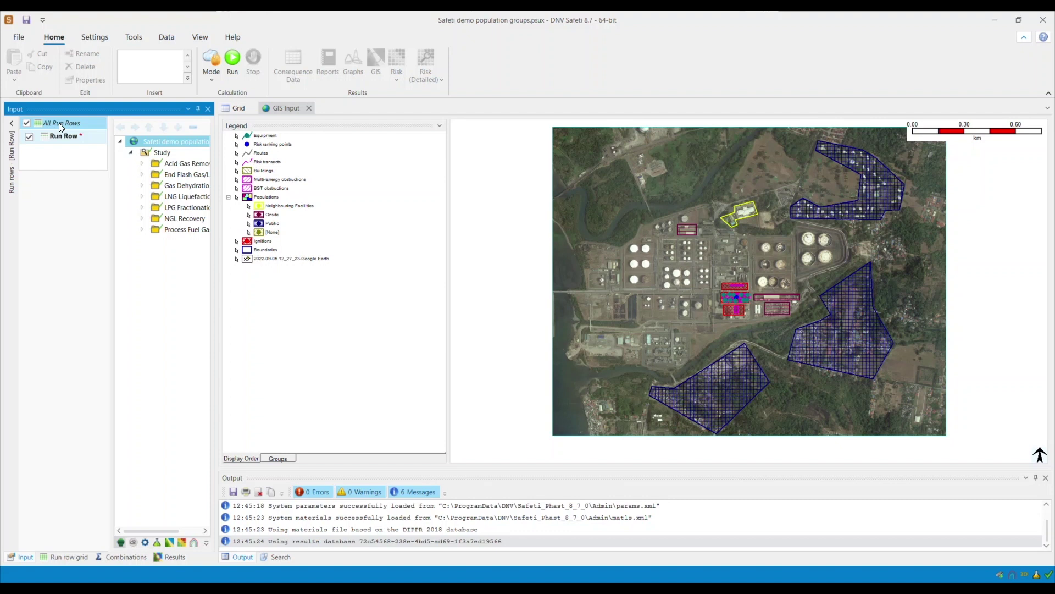
{"action": "left_click", "coordinate": [212, 80]}
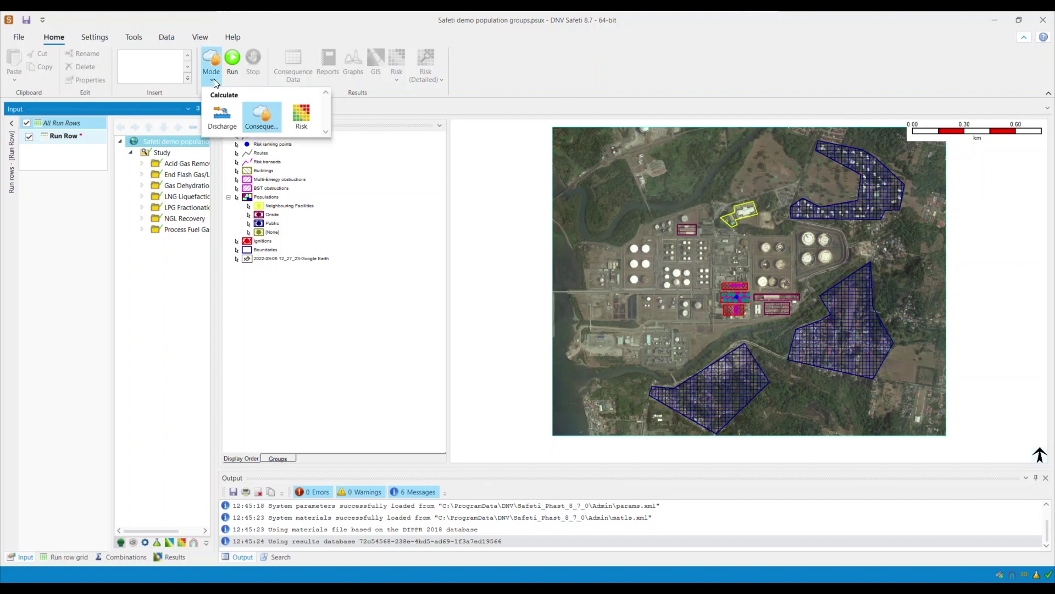
{"action": "left_click", "coordinate": [305, 116]}
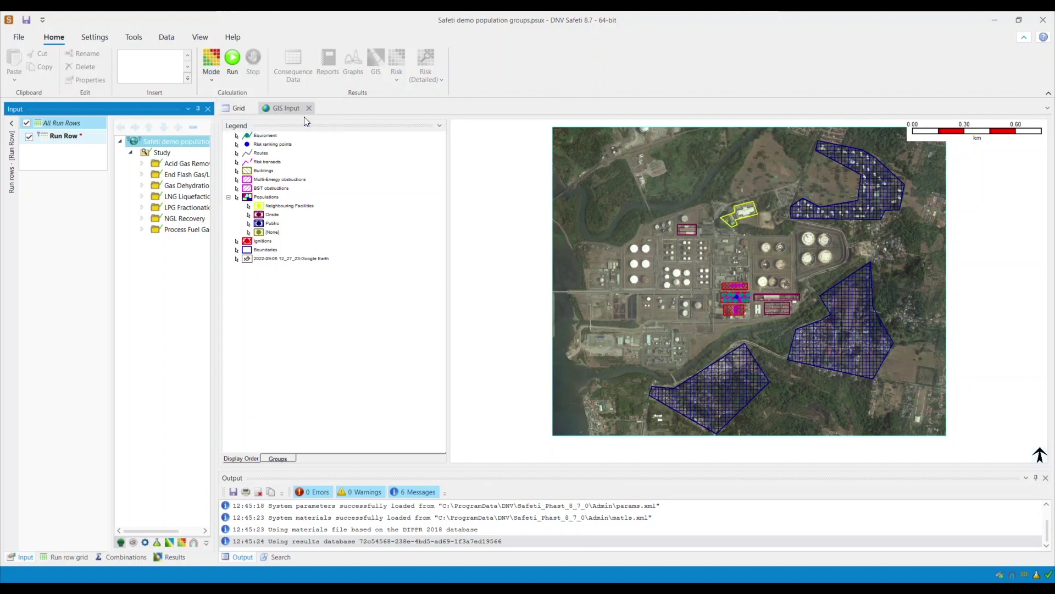
{"action": "left_click", "coordinate": [233, 60]}
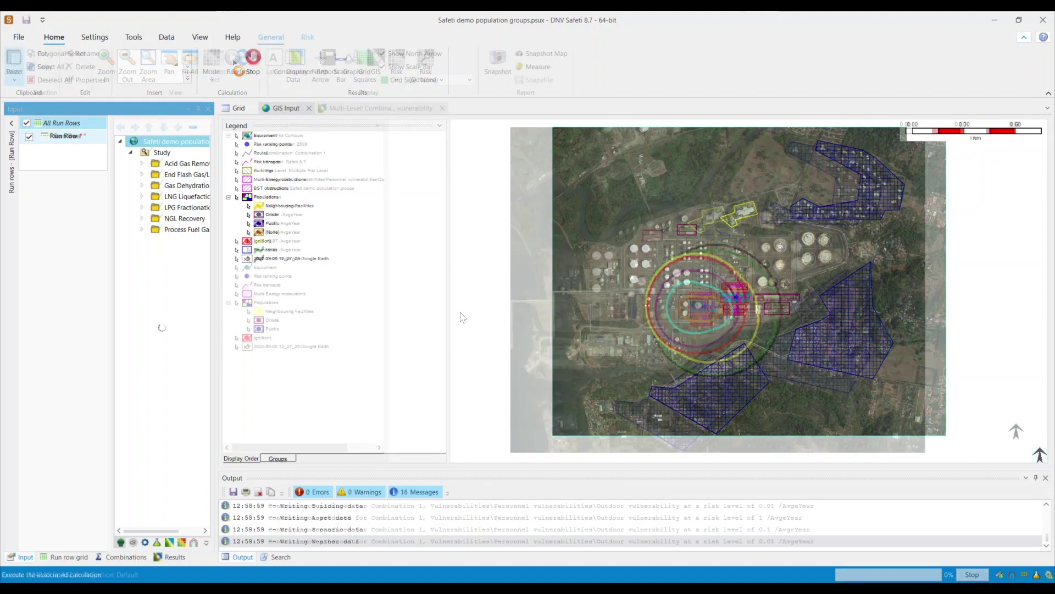